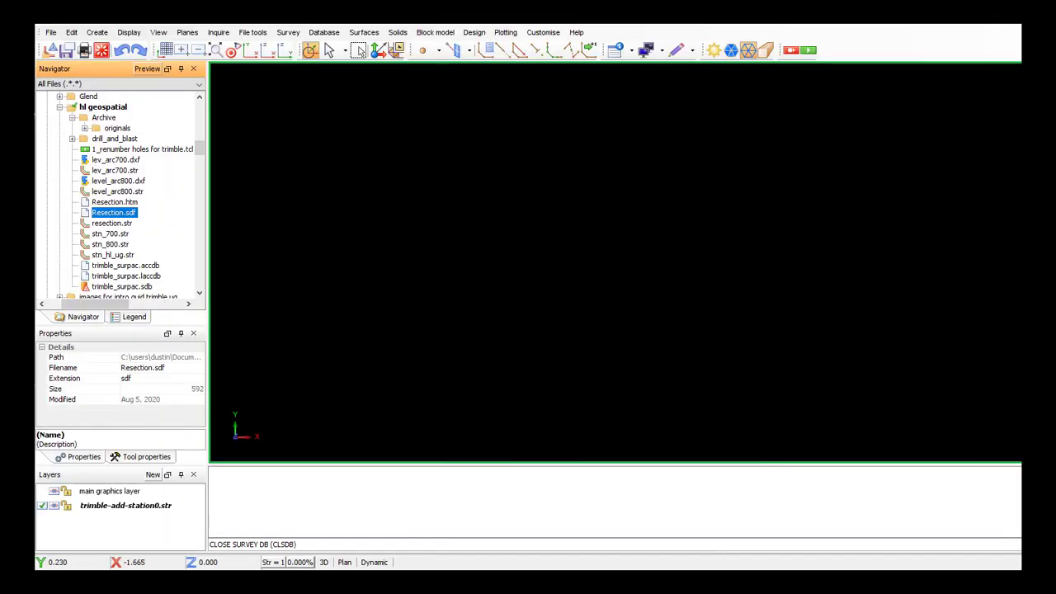
Step: Connect the trimble_surpac.sdb survey database and load Resection.sdf as the Surpac format data recorder file
{"action": "double_click", "coordinate": [136, 286]}
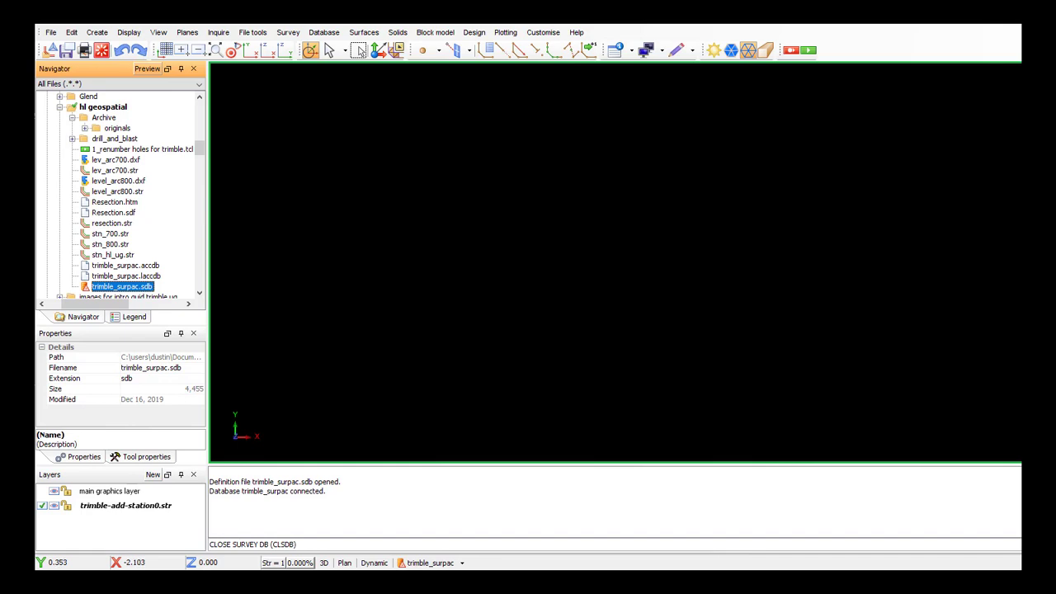
{"action": "left_click", "coordinate": [288, 33]}
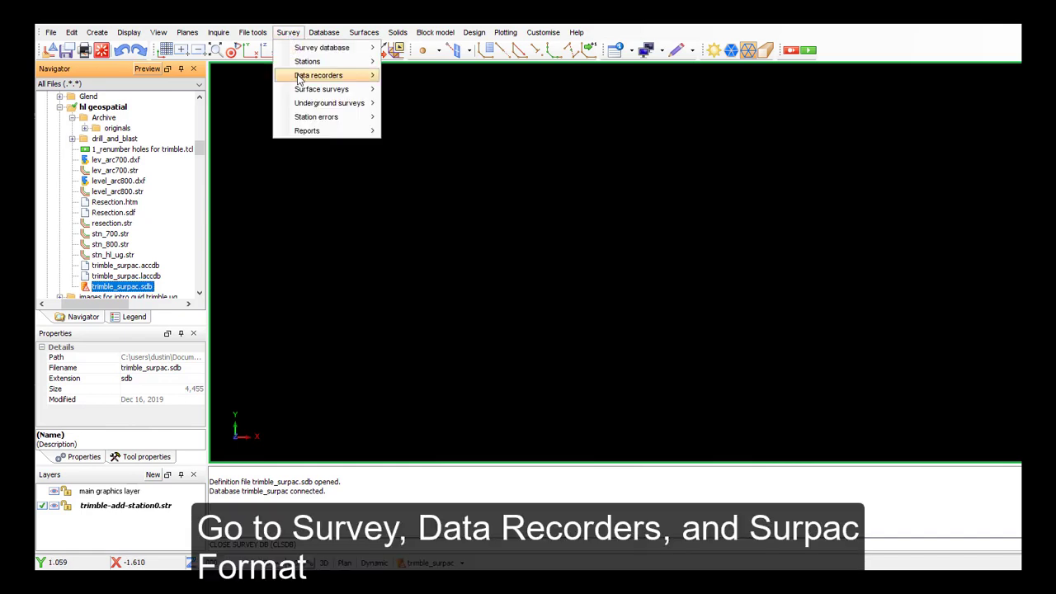
{"action": "mouse_move", "coordinate": [301, 78]}
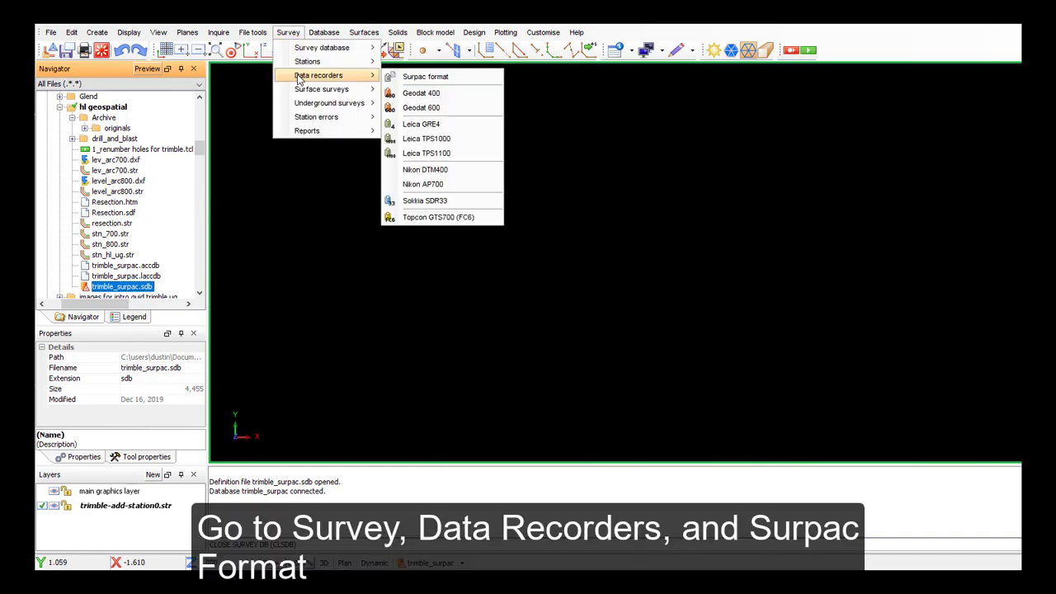
{"action": "left_click", "coordinate": [474, 77]}
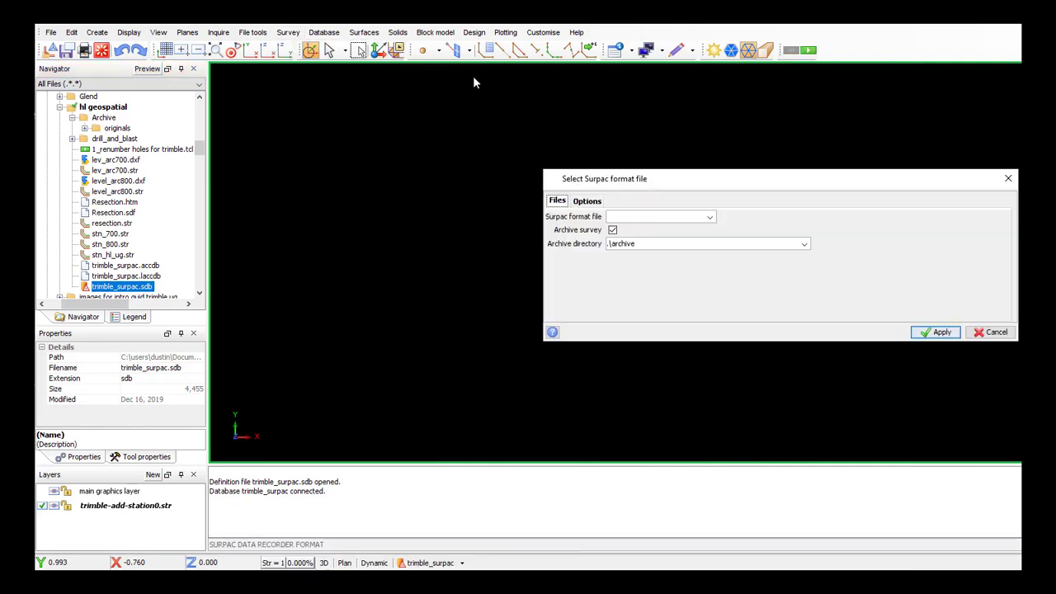
{"action": "left_click", "coordinate": [711, 218]}
{"action": "left_click", "coordinate": [648, 236]}
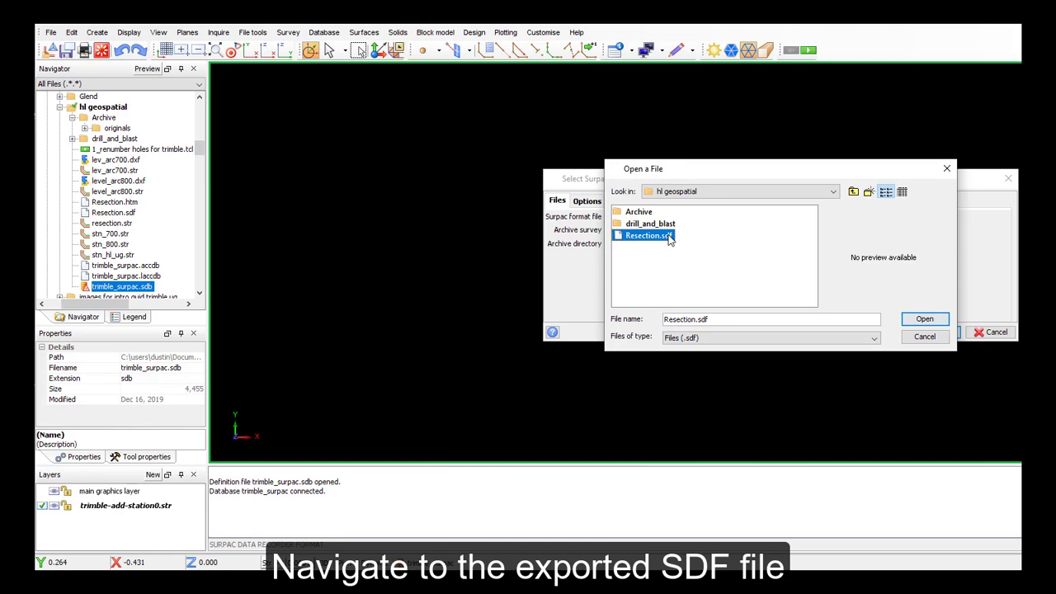
{"action": "left_click", "coordinate": [941, 319]}
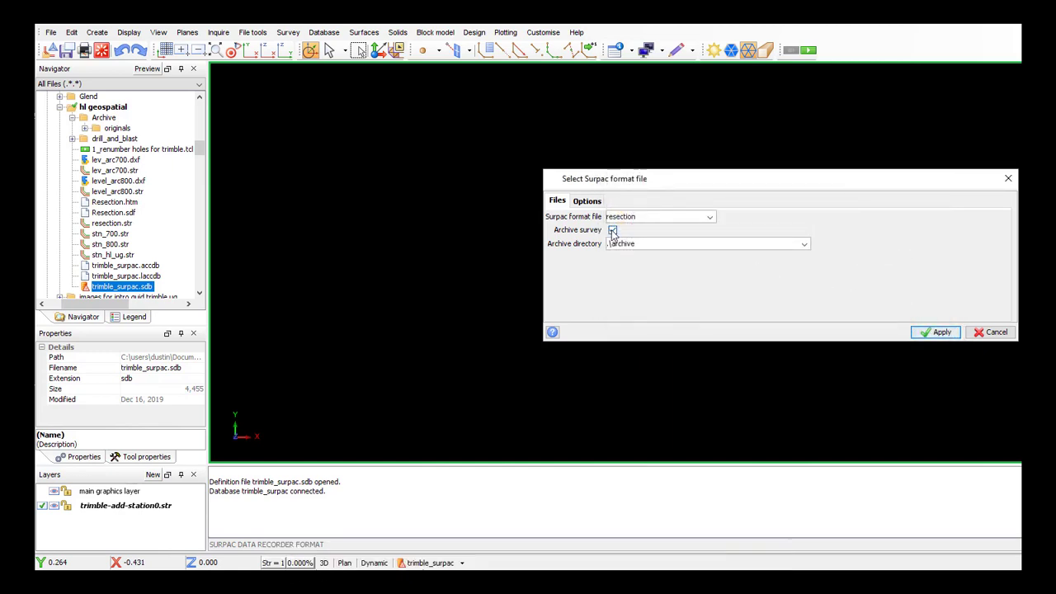
{"action": "left_click", "coordinate": [922, 334]}
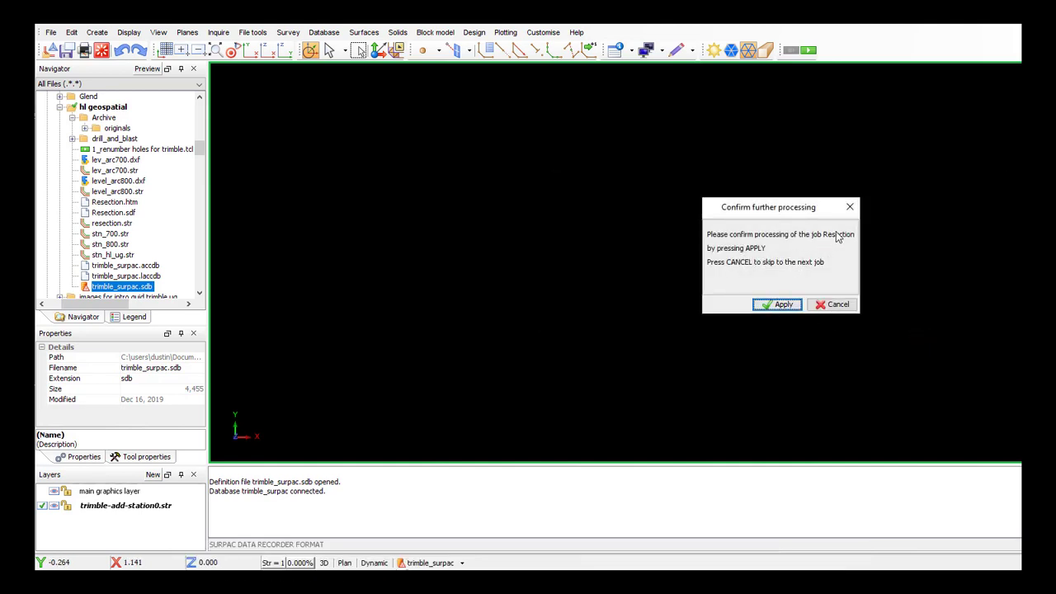
Step: Confirm processing of the Resection job and create a new survey with the location add-station
{"action": "left_click", "coordinate": [783, 305]}
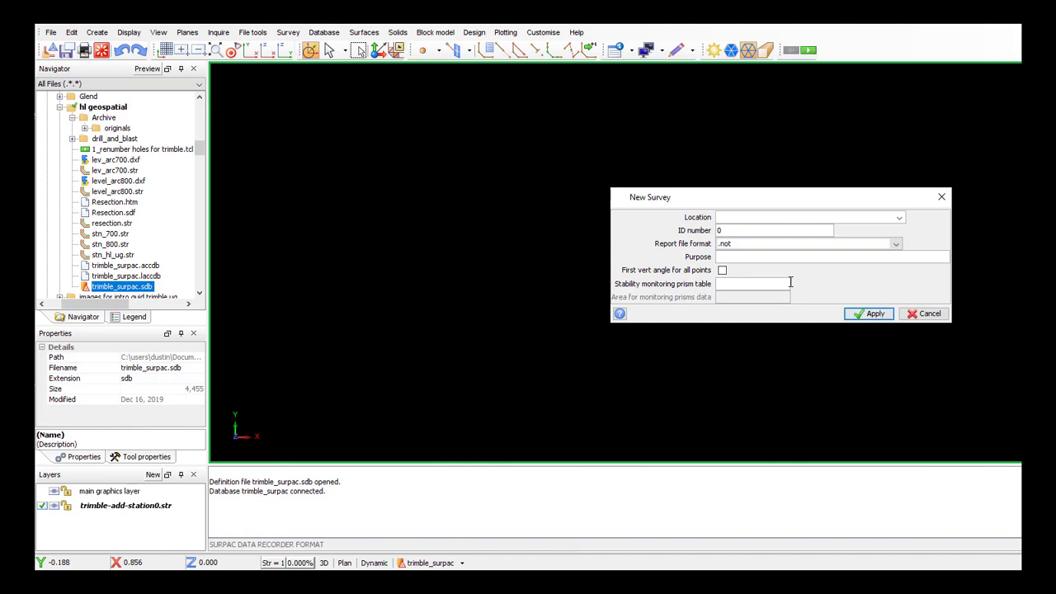
{"action": "type", "text": "add-station"}
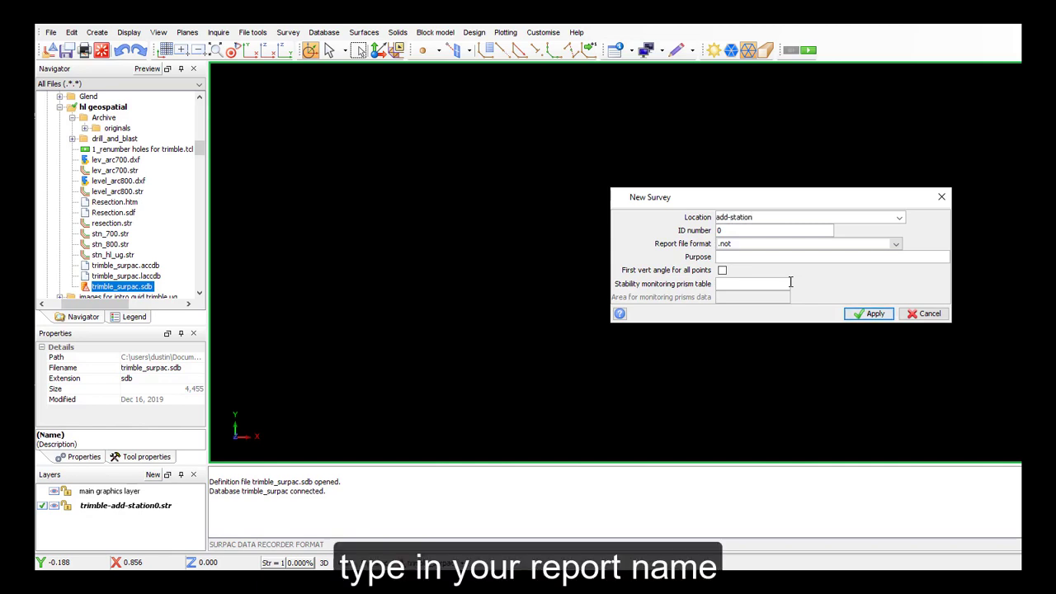
{"action": "left_click", "coordinate": [858, 315]}
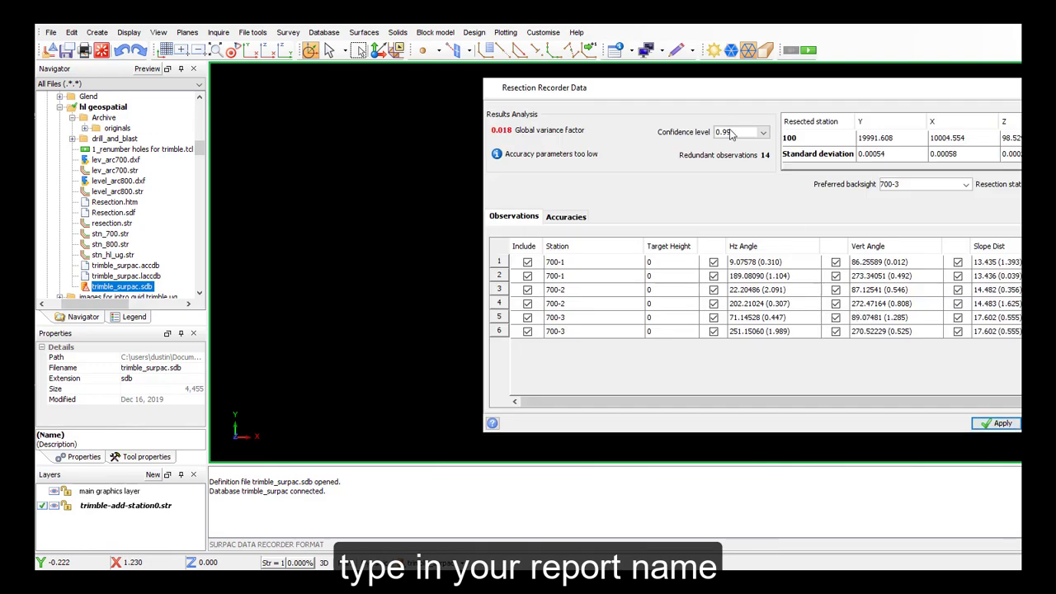
Step: Set the preferred backsight of the resection to 700-1 and accept the resection data
{"action": "left_click_drag", "start_coordinate": [740, 89], "coordinate": [686, 85]}
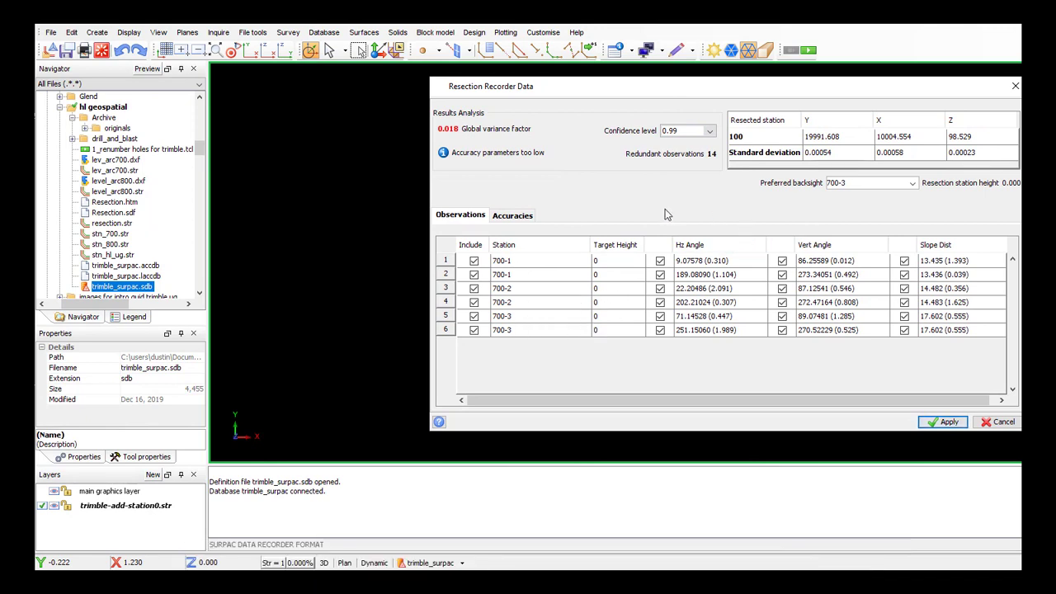
{"action": "left_click", "coordinate": [912, 184]}
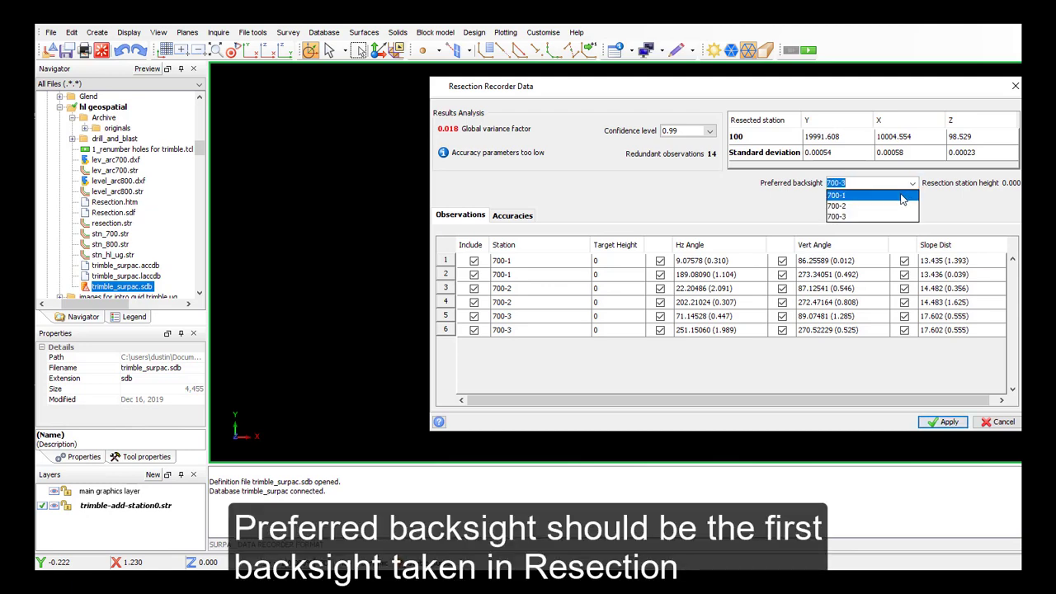
{"action": "left_click", "coordinate": [903, 196]}
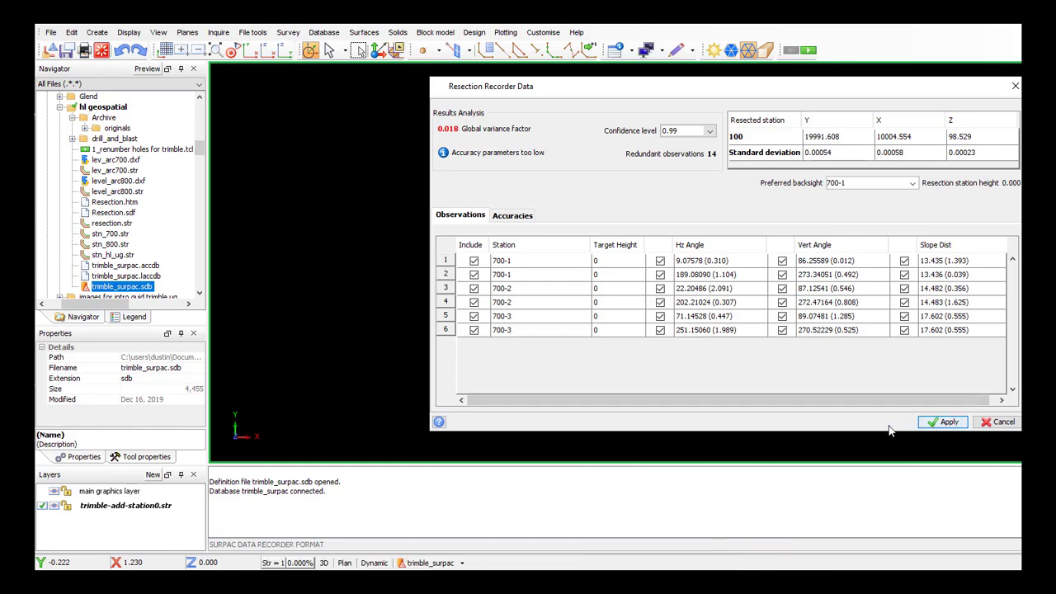
{"action": "left_click", "coordinate": [945, 423]}
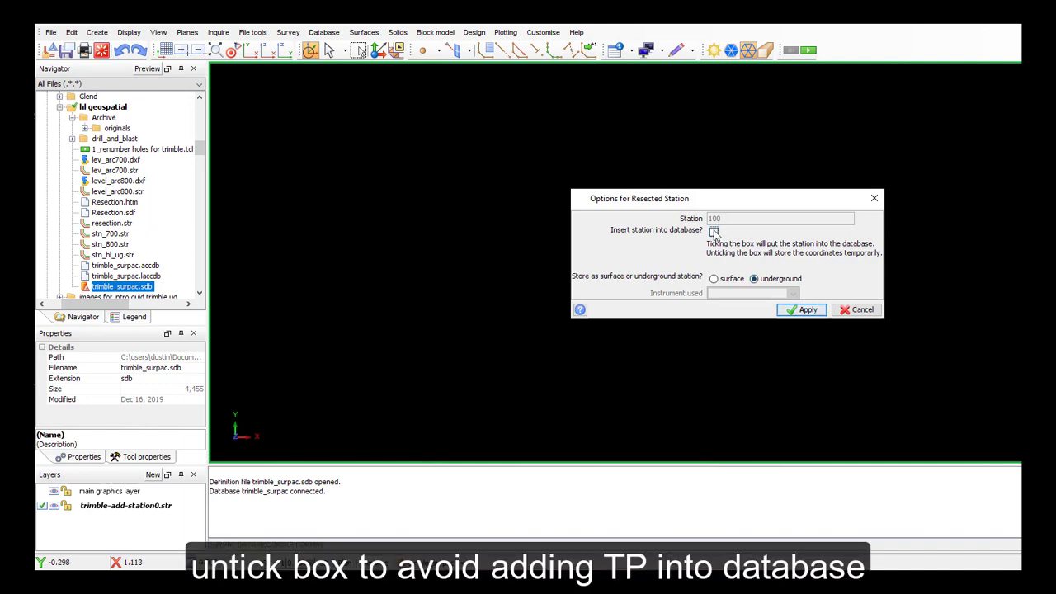
Step: Exclude resected station 100 from the database, and insert new station 700-4 as an underground station with the imported coordinates and survey details
{"action": "left_click", "coordinate": [713, 231]}
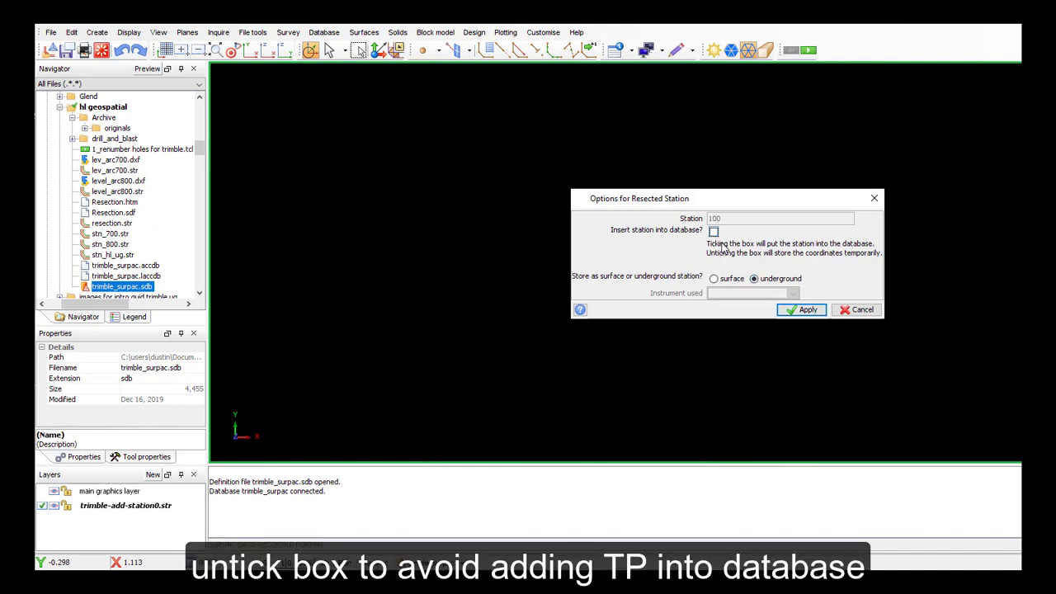
{"action": "left_click", "coordinate": [797, 312]}
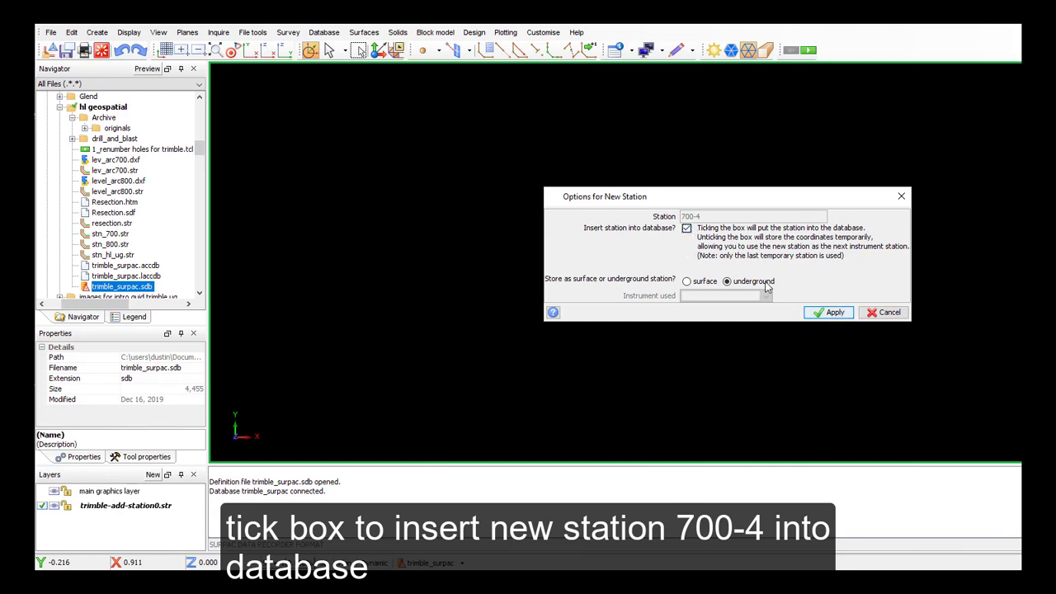
{"action": "left_click", "coordinate": [828, 313]}
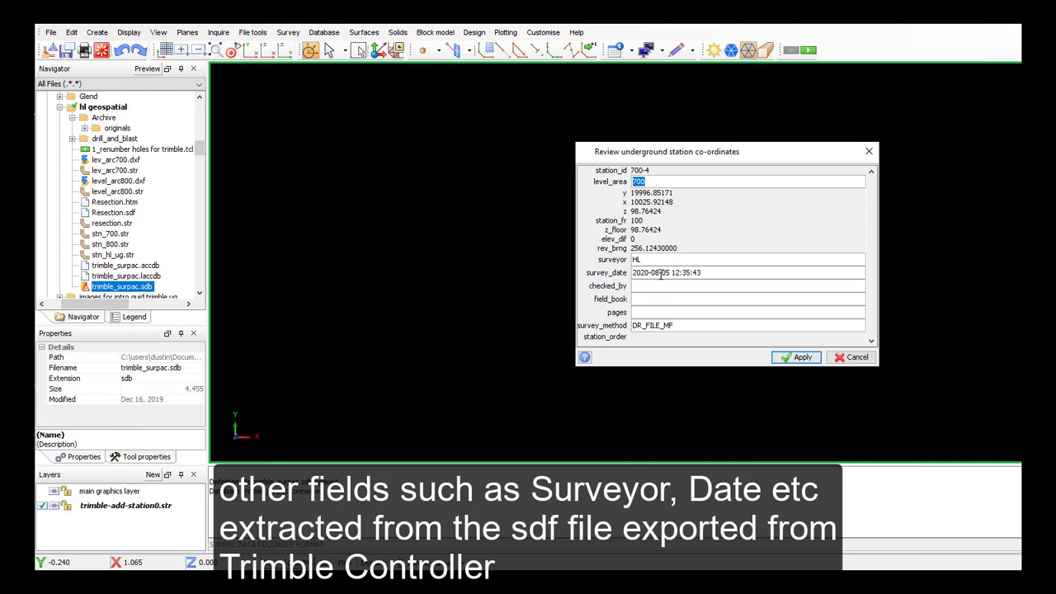
{"action": "left_click", "coordinate": [792, 357]}
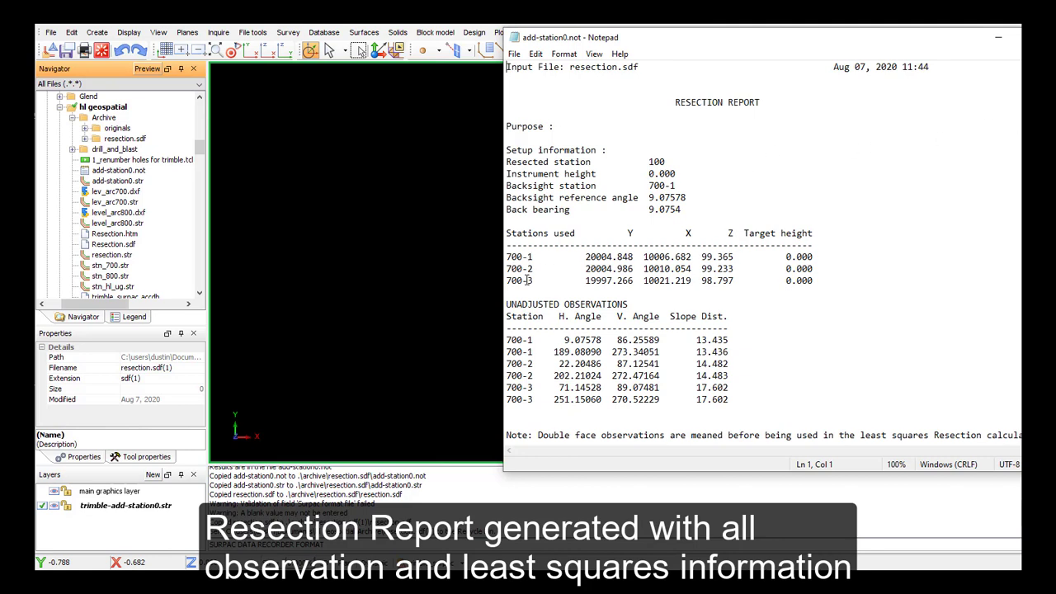
Step: Examine the resection report's observations, accuracies, variance and adjustment results, and the traverse report for new station 700-4
{"action": "scroll", "coordinate": [620, 276], "scroll_direction": "down", "scroll_amount": 3}
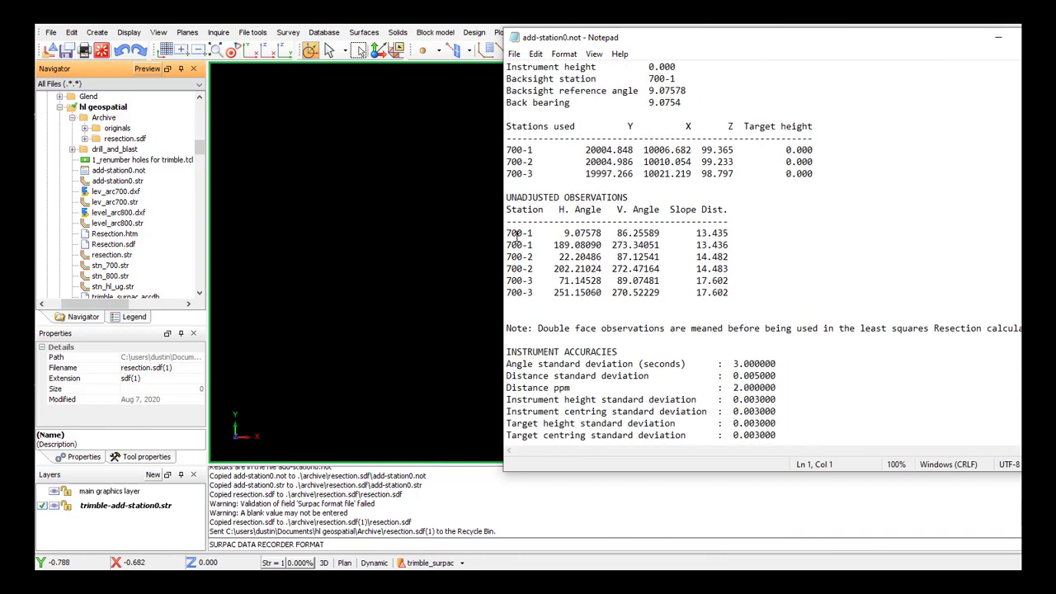
{"action": "scroll", "coordinate": [557, 289], "scroll_direction": "down", "scroll_amount": 4}
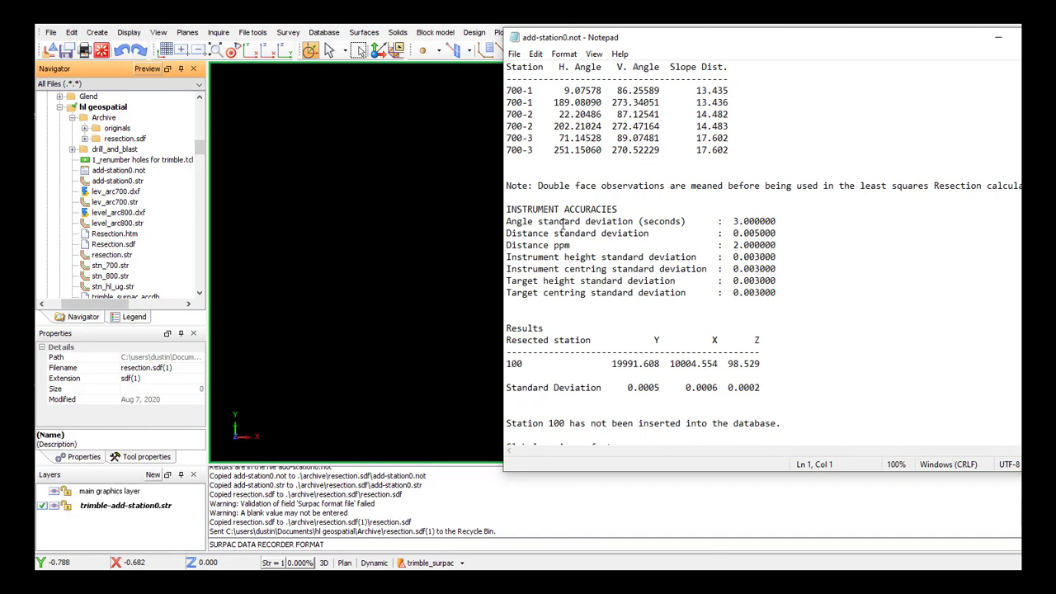
{"action": "scroll", "coordinate": [564, 269], "scroll_direction": "down", "scroll_amount": 4}
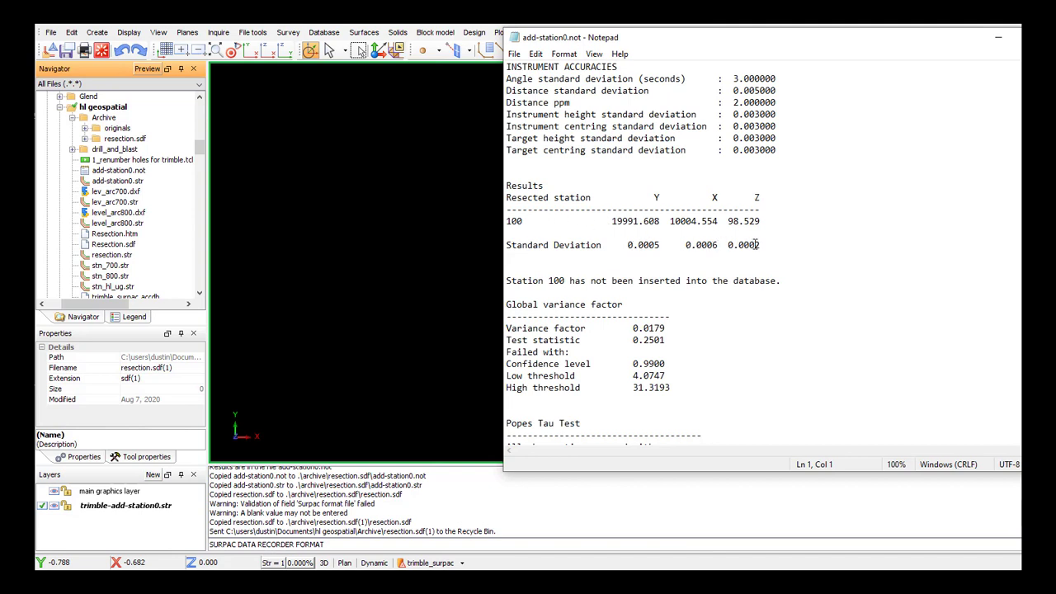
{"action": "scroll", "coordinate": [761, 244], "scroll_direction": "down", "scroll_amount": 5}
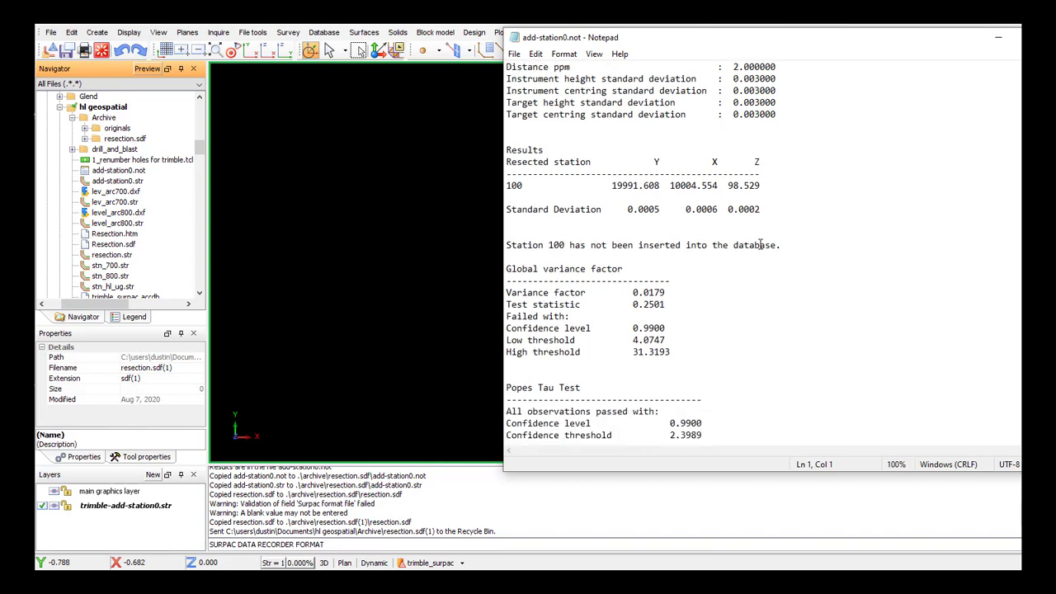
{"action": "scroll", "coordinate": [760, 244], "scroll_direction": "down", "scroll_amount": 4}
{"action": "scroll", "coordinate": [761, 244], "scroll_direction": "down", "scroll_amount": 9}
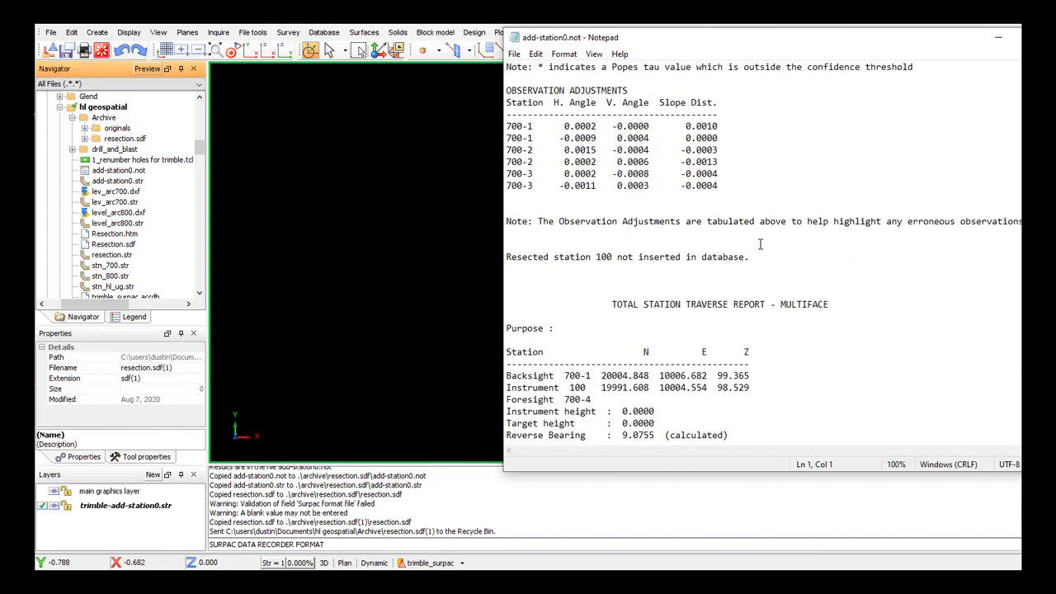
{"action": "scroll", "coordinate": [760, 244], "scroll_direction": "down", "scroll_amount": 3}
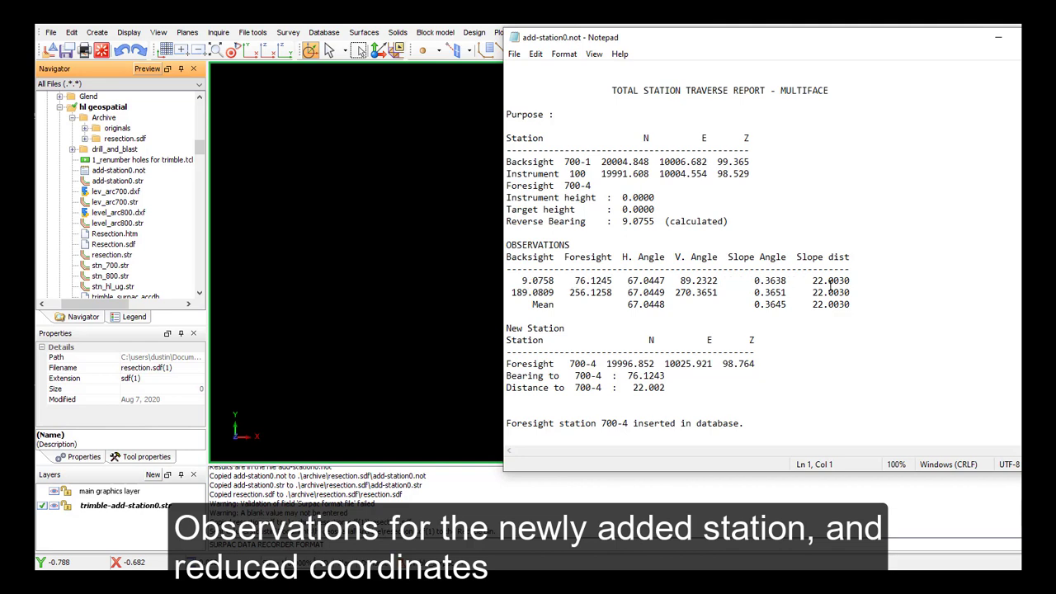
{"action": "scroll", "coordinate": [829, 286], "scroll_direction": "down", "scroll_amount": 1}
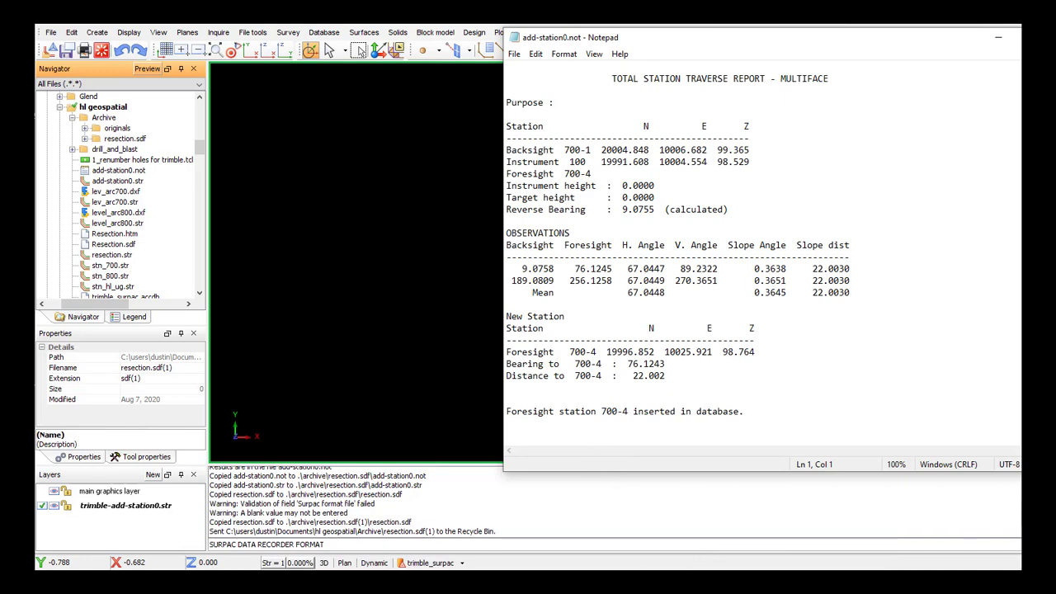
Step: Compare the Trimble Survey Report's 700-4 observations and reduced points with the traverse report, and minimise both report windows
{"action": "key", "text": "alt+Tab"}
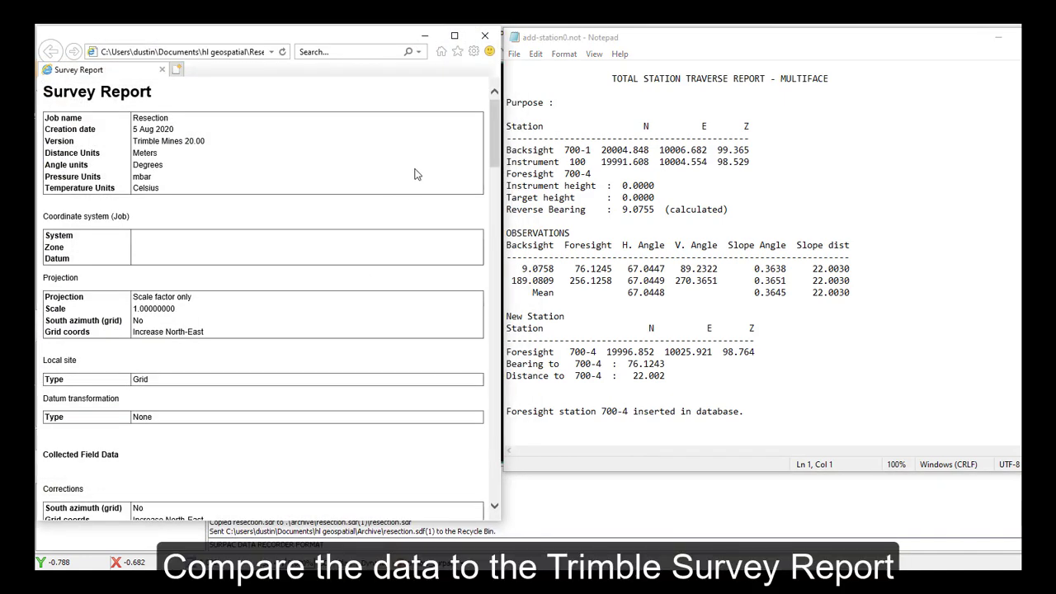
{"action": "scroll", "coordinate": [425, 166], "scroll_direction": "down", "scroll_amount": 10}
{"action": "scroll", "coordinate": [424, 166], "scroll_direction": "down", "scroll_amount": 15}
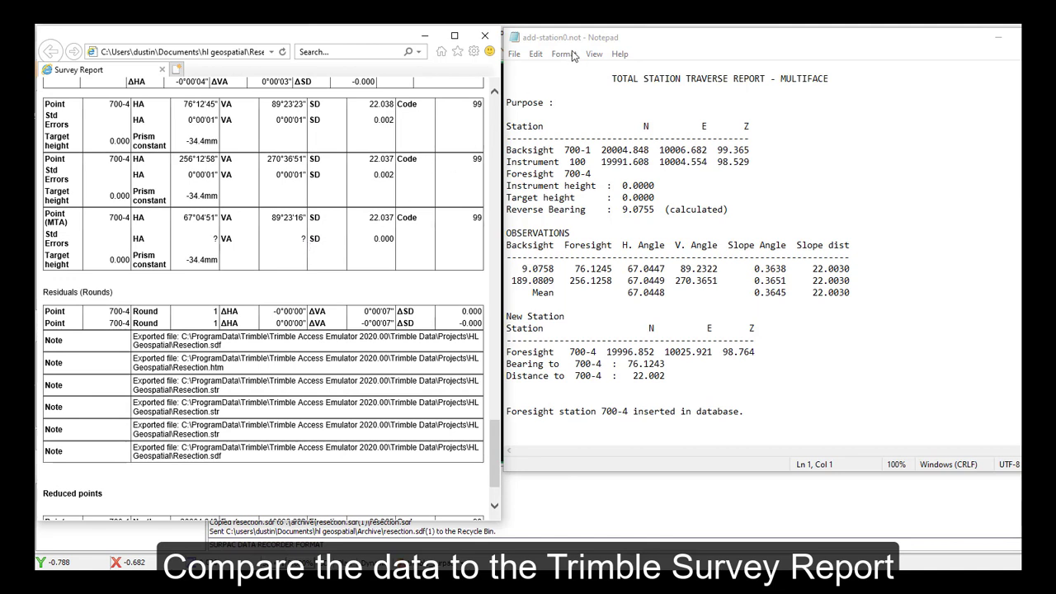
{"action": "scroll", "coordinate": [342, 280], "scroll_direction": "down", "scroll_amount": 2}
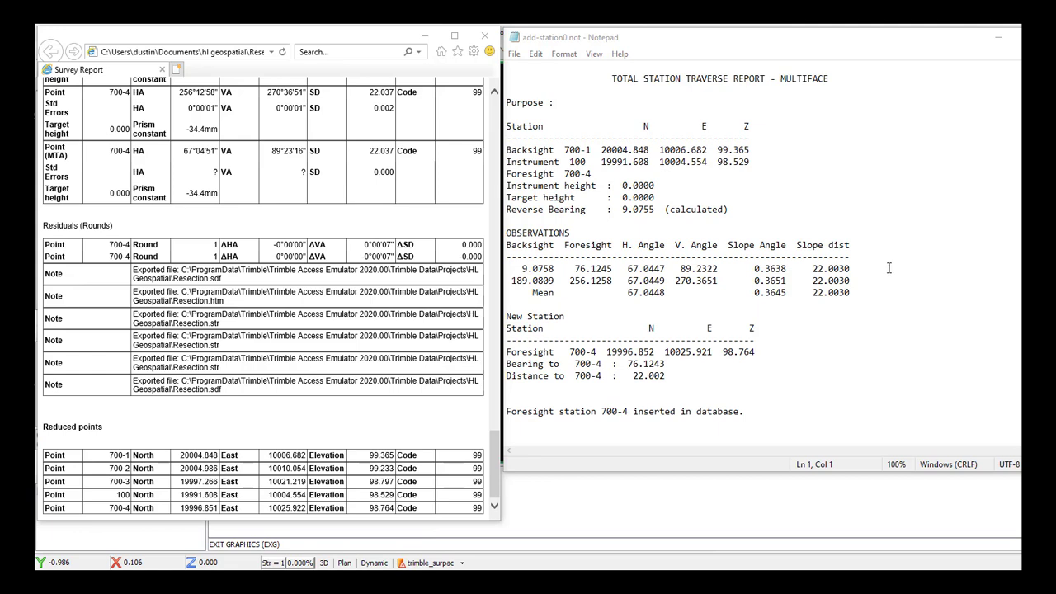
{"action": "left_click", "coordinate": [996, 36]}
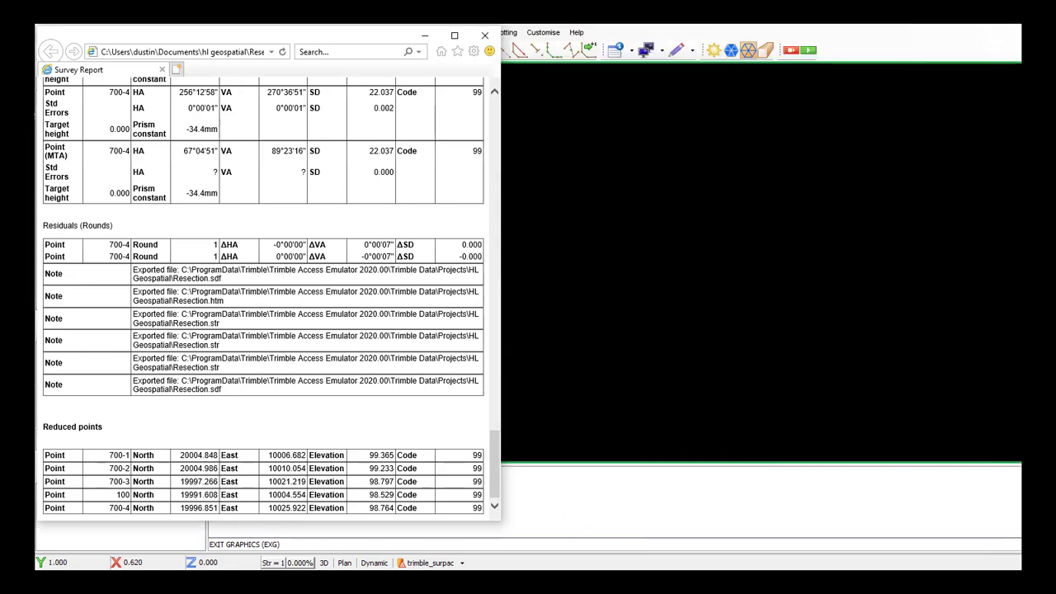
{"action": "left_click", "coordinate": [424, 36]}
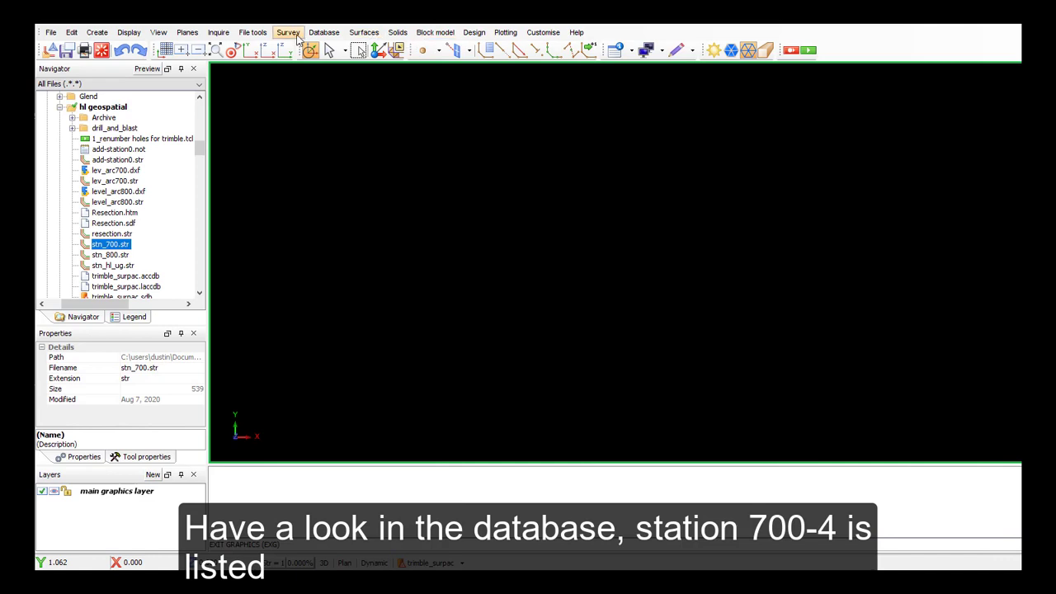
Step: View the survey_stations database table without query constraints to check the record of station 700-4
{"action": "left_click", "coordinate": [290, 33]}
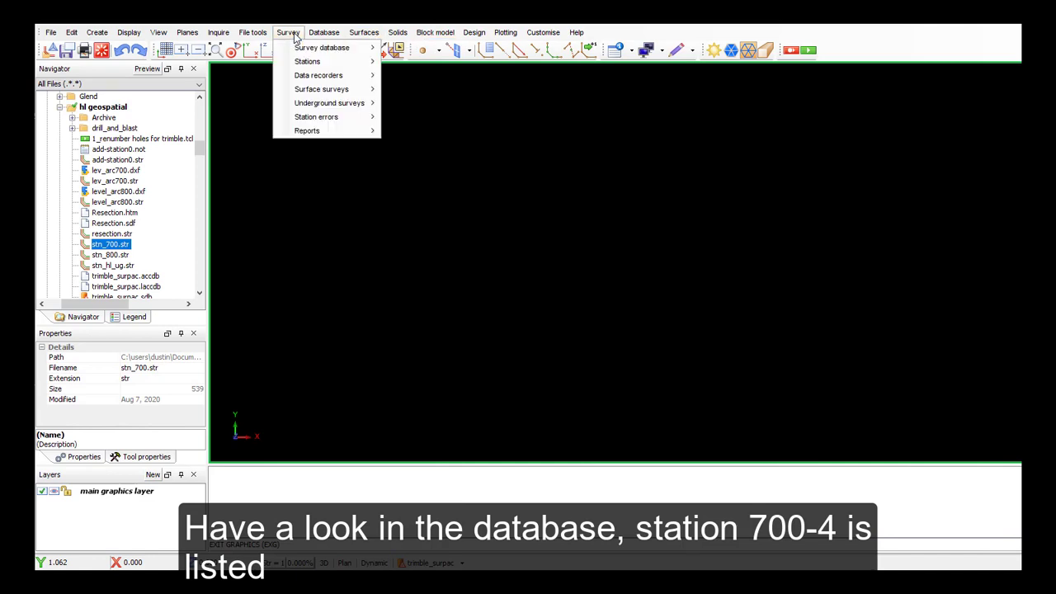
{"action": "mouse_move", "coordinate": [303, 76]}
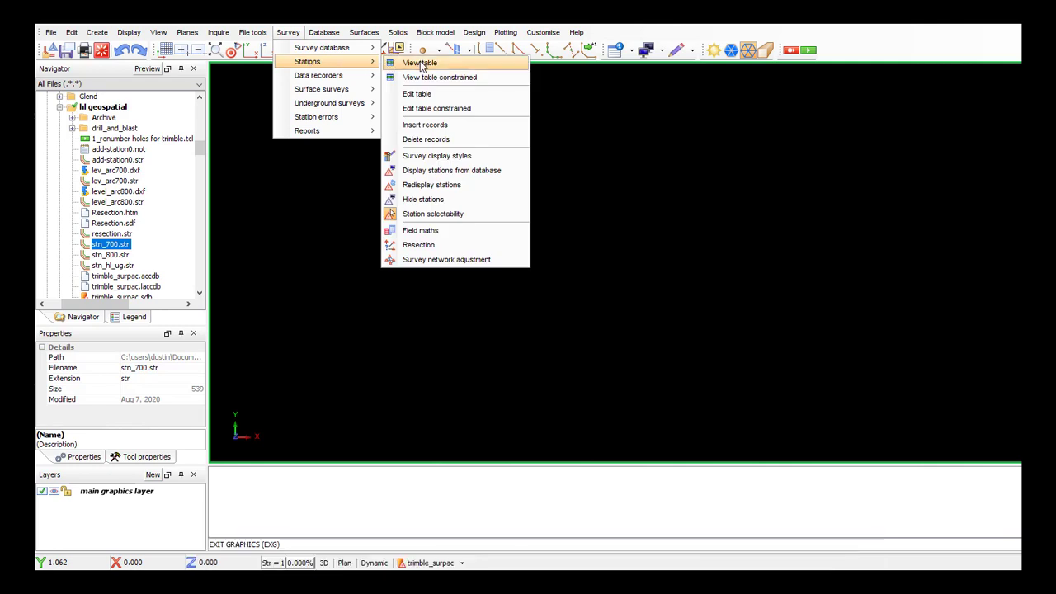
{"action": "left_click", "coordinate": [421, 63]}
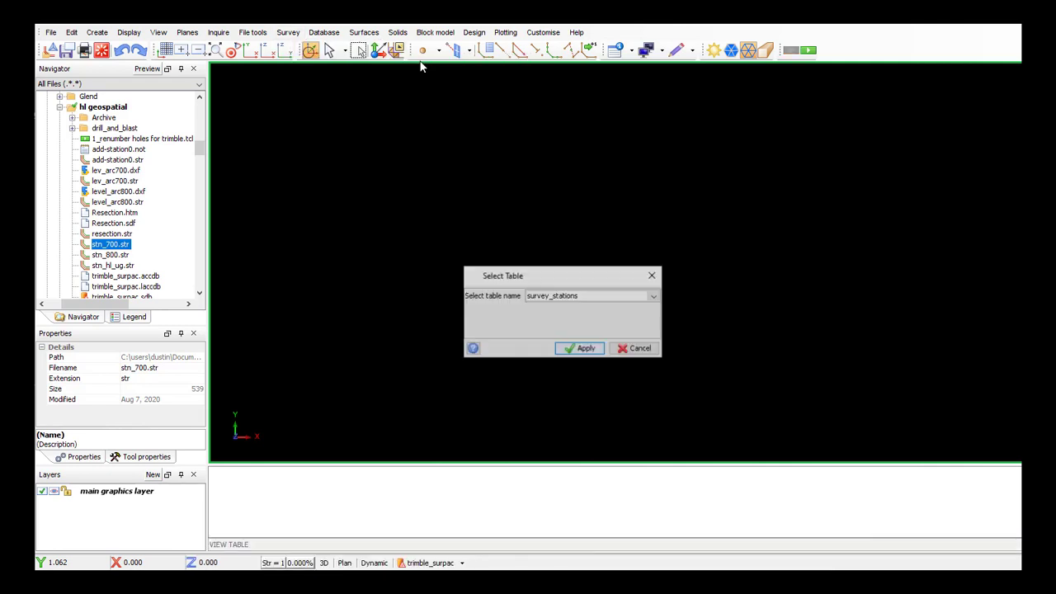
{"action": "left_click", "coordinate": [565, 351]}
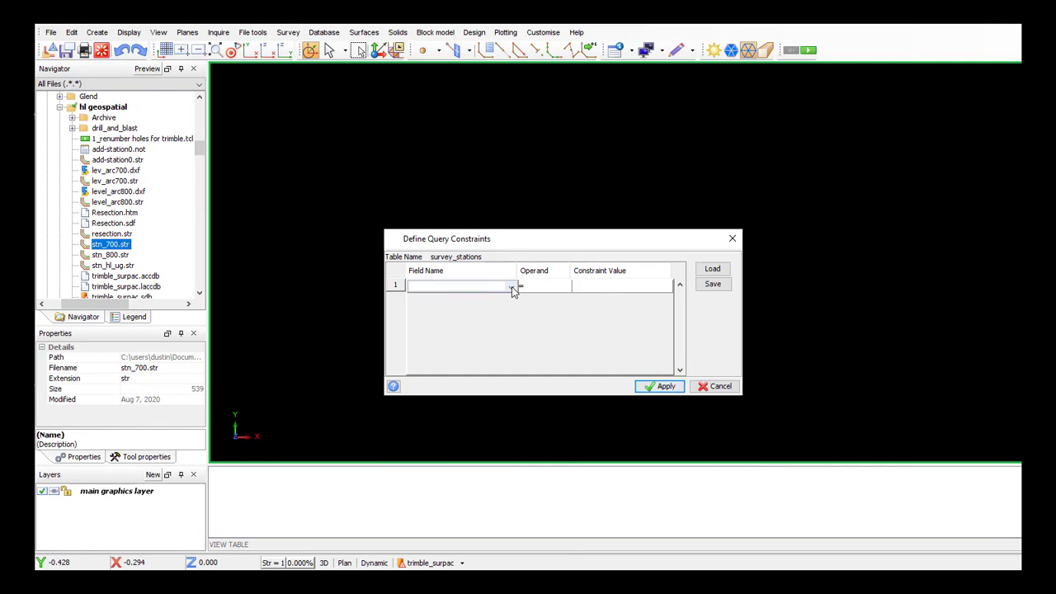
{"action": "left_click", "coordinate": [659, 385]}
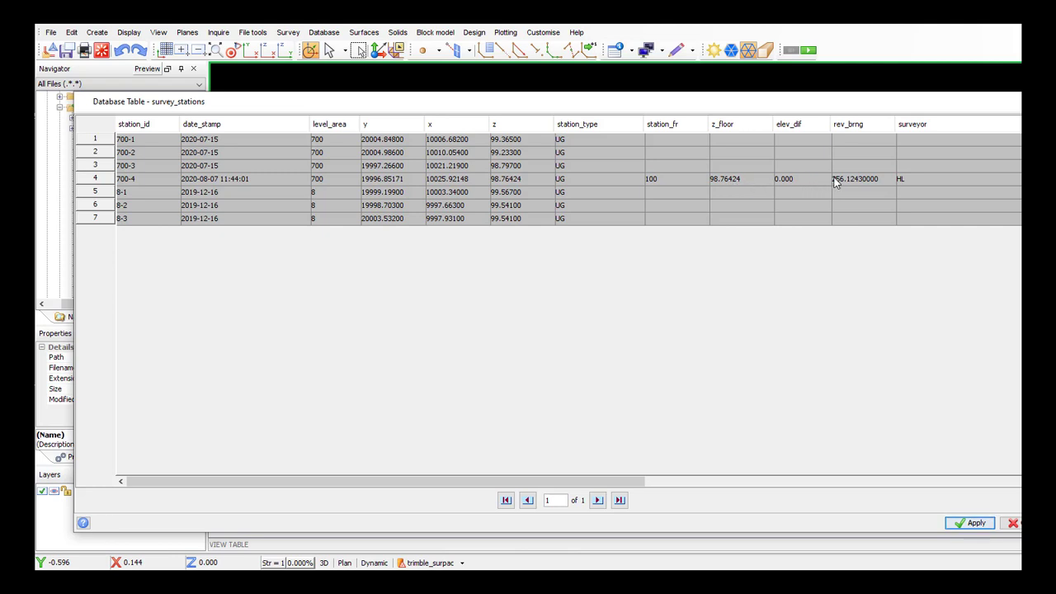
Step: Check the remaining fields of station 700-4 in the survey_stations table and close the table
{"action": "mouse_move", "coordinate": [624, 482]}
{"action": "left_mouse_down"}
{"action": "mouse_move", "coordinate": [948, 483]}
{"action": "mouse_move", "coordinate": [1018, 472]}
{"action": "mouse_move", "coordinate": [868, 458]}
{"action": "mouse_move", "coordinate": [784, 486]}
{"action": "mouse_move", "coordinate": [714, 492]}
{"action": "mouse_move", "coordinate": [601, 490]}
{"action": "mouse_move", "coordinate": [603, 478]}
{"action": "left_mouse_up"}
{"action": "left_click", "coordinate": [953, 523]}
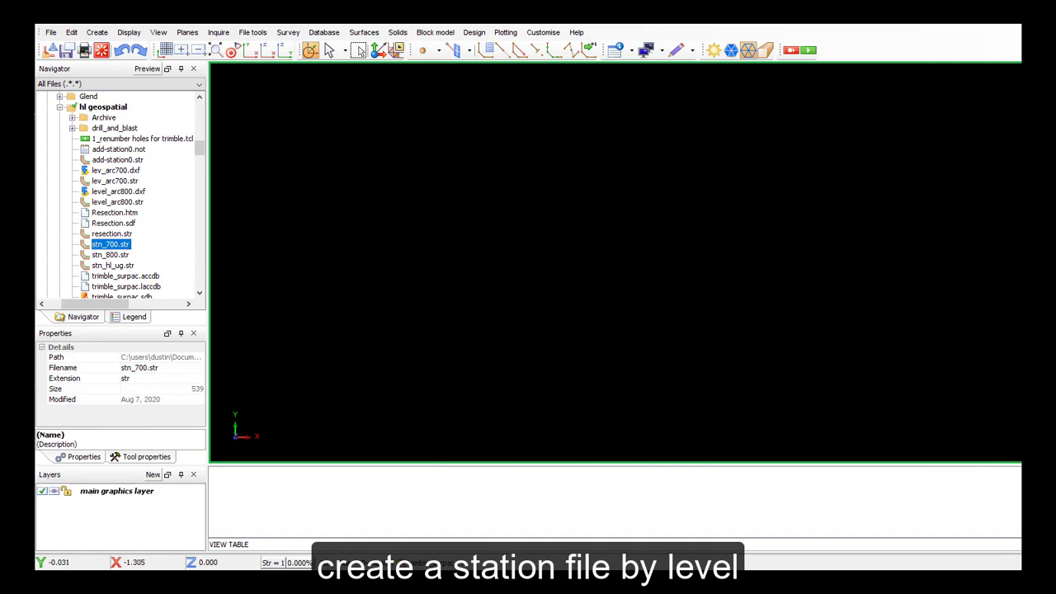
Step: Create survey station strings with location stn_ and ID 700, overwriting stn_700.str and constraining the survey_stations query to level_area = 700
{"action": "type", "text": "css"}
{"action": "key", "text": "Return"}
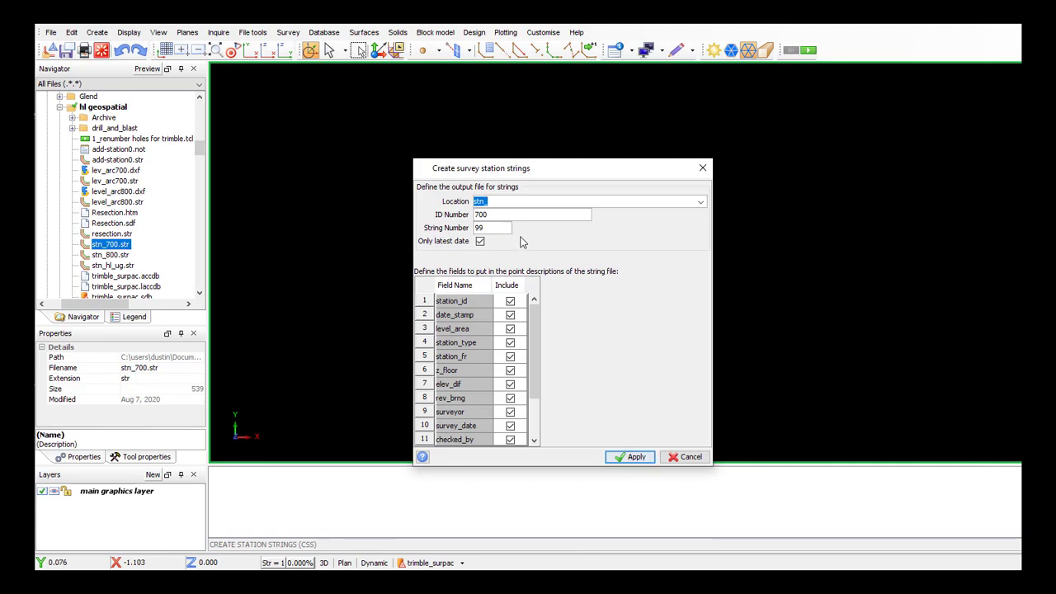
{"action": "left_click", "coordinate": [628, 456]}
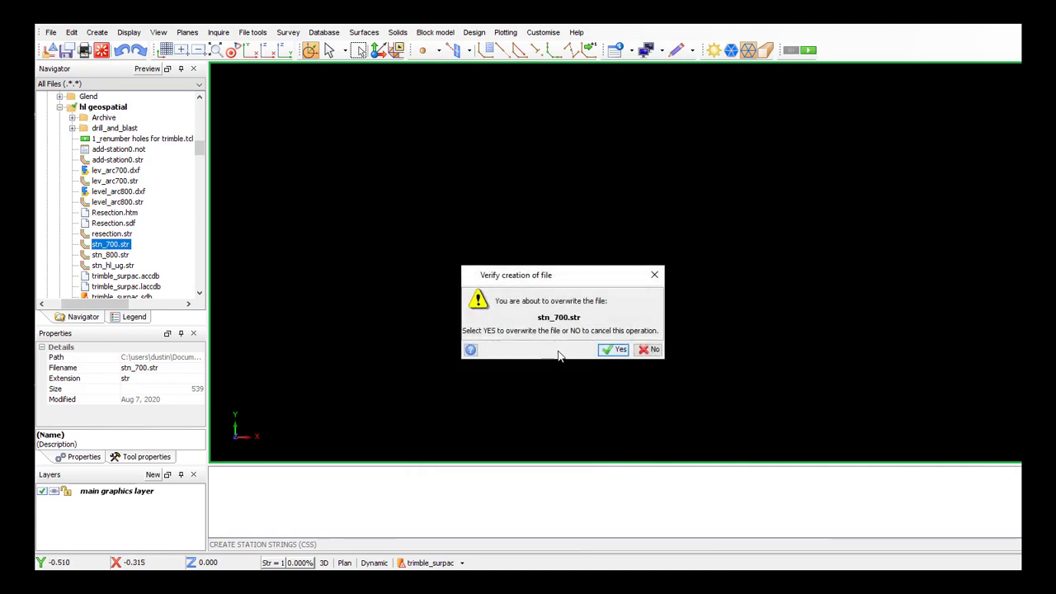
{"action": "left_click", "coordinate": [605, 350]}
{"action": "left_click", "coordinate": [515, 286]}
{"action": "left_click", "coordinate": [493, 334]}
{"action": "left_click", "coordinate": [607, 284]}
{"action": "type", "text": "700"}
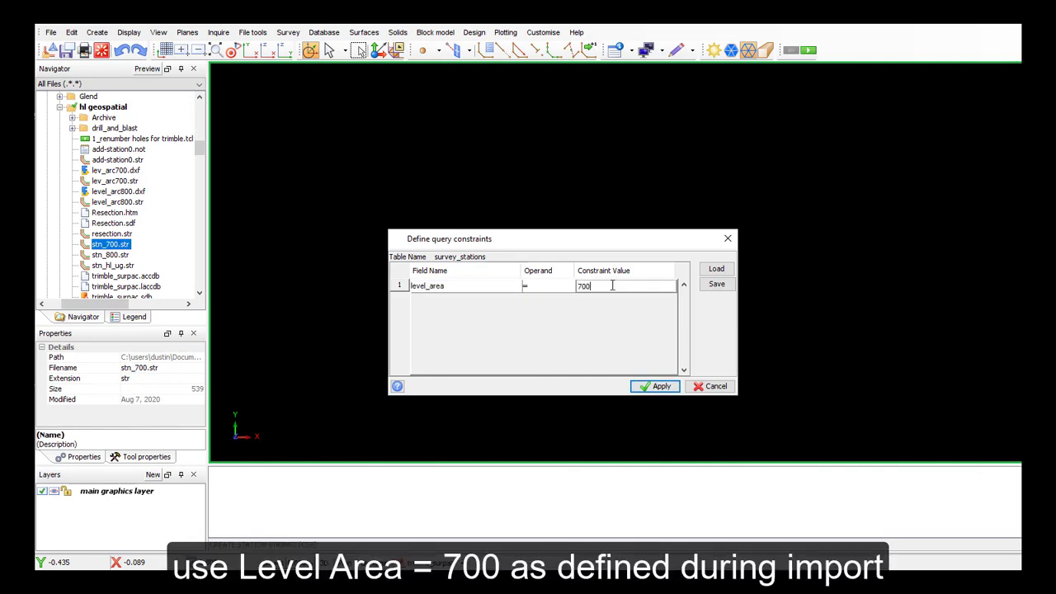
{"action": "left_click", "coordinate": [657, 387]}
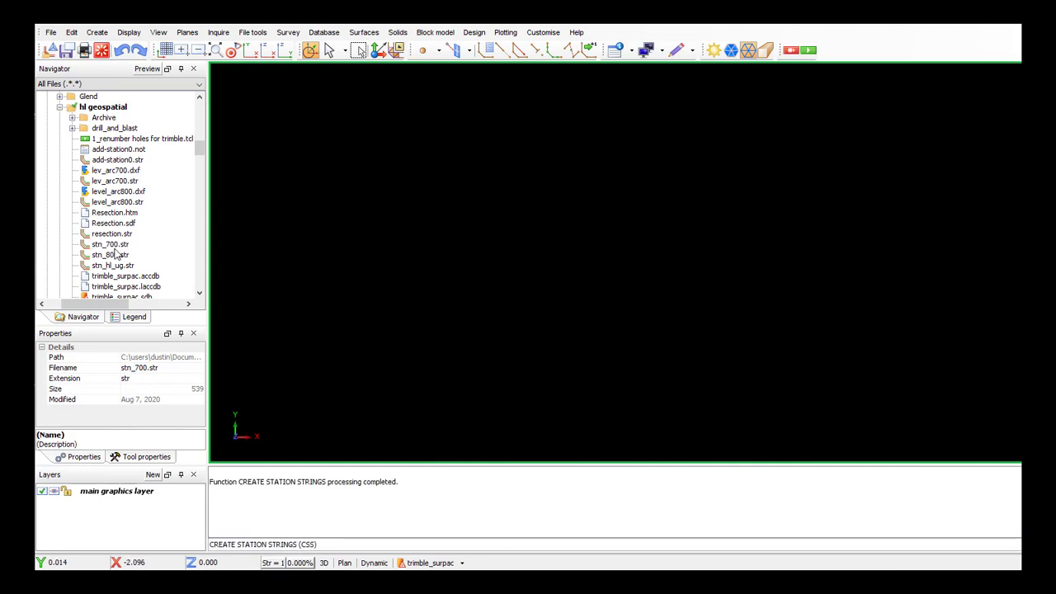
Step: Load the stn_700.str stations into graphics and overlay the existing level outline lev_arc700.str to verify their positions
{"action": "left_click_drag", "start_coordinate": [111, 244], "coordinate": [309, 262]}
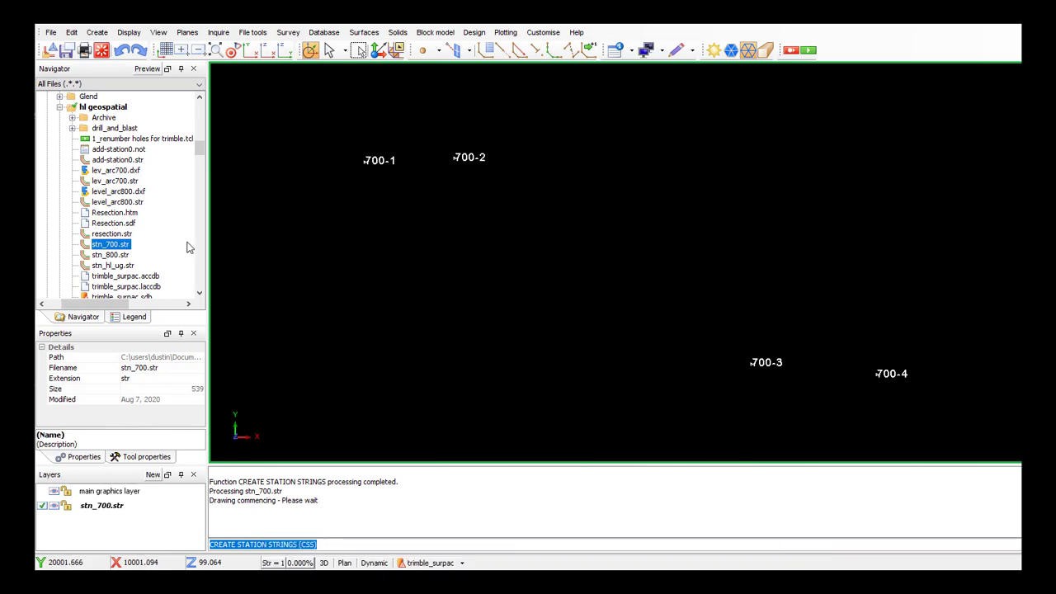
{"action": "left_click", "coordinate": [125, 181]}
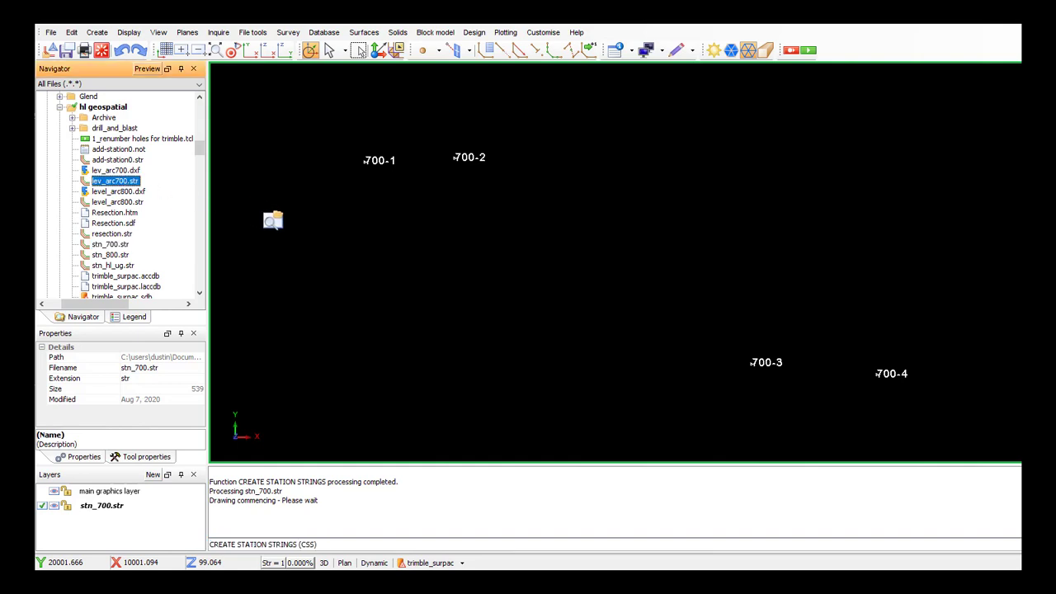
{"action": "left_click_drag", "start_coordinate": [266, 213], "coordinate": [265, 213]}
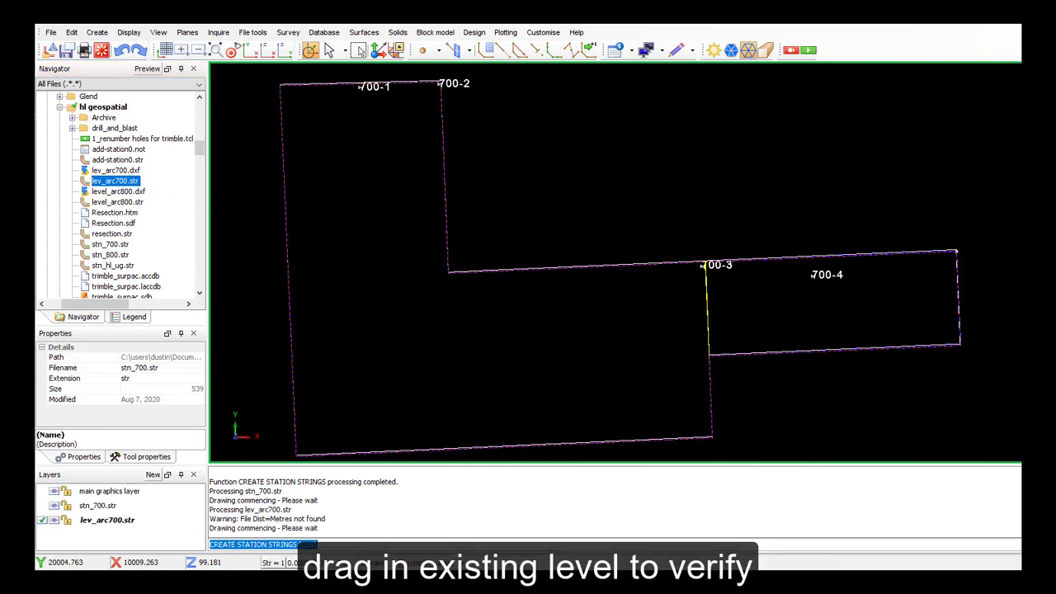